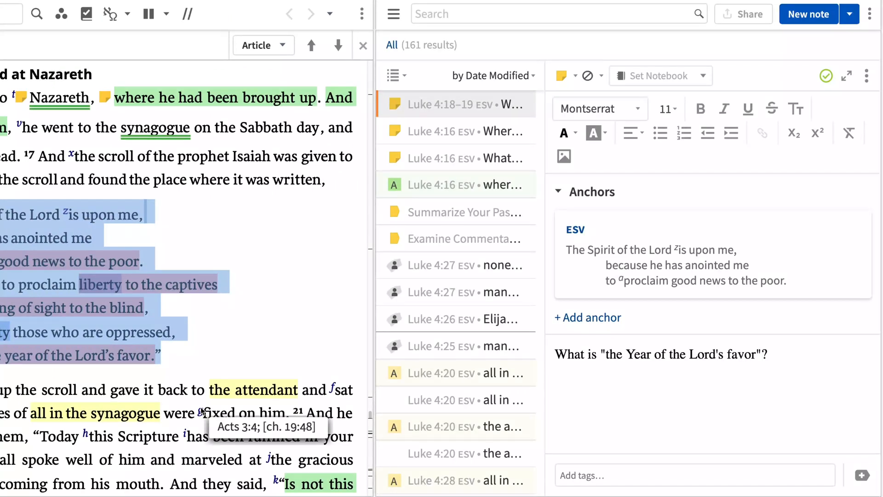
Add the question "Is there more to this passage that Jesus does not read? If so, is that significant?" to the Luke 4:18–19 note
type("Is there more to this passage that Jesus does not read? If so, is that significant?")
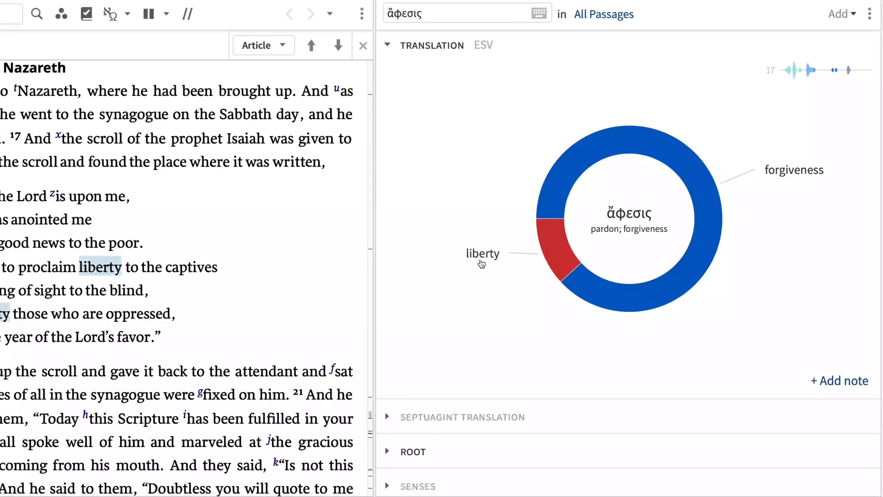
Examine the verses where the ESV translates ἄφεσις as "liberty"
left_click(484, 261)
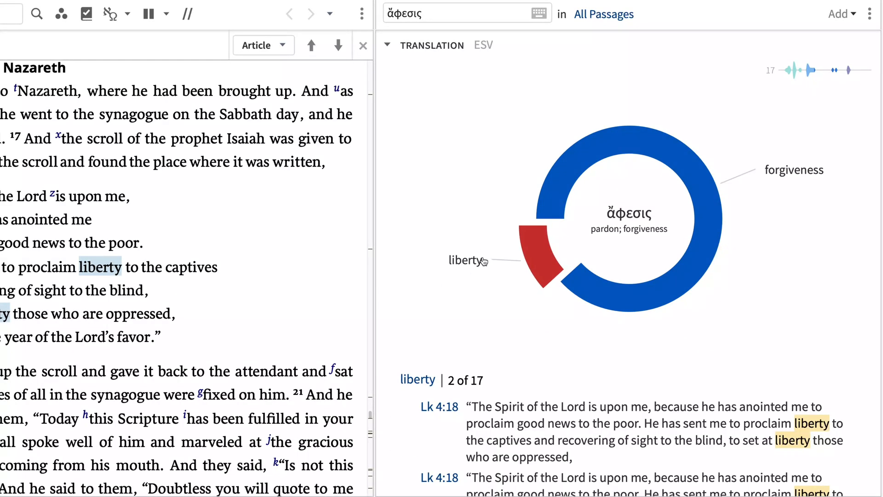
scroll(484, 261, "down", 2)
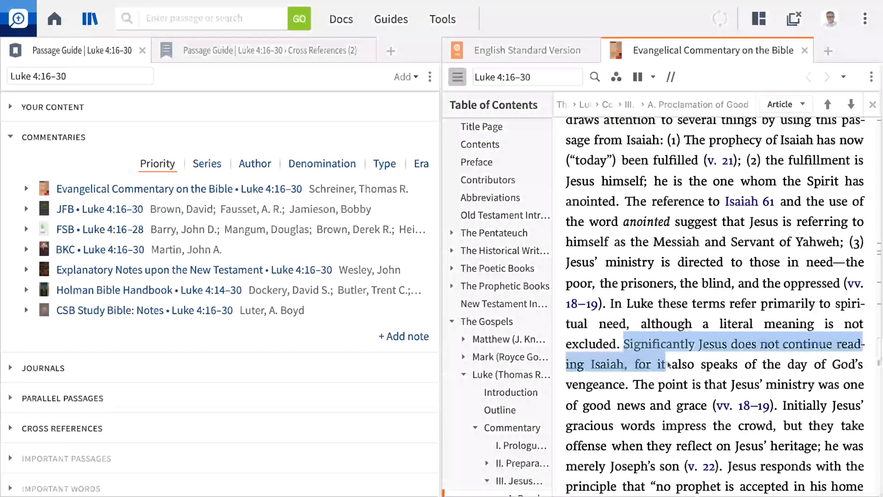
Select the commentary sentences from "Significantly Jesus does not continue reading Isaiah" through "good news and grace (vv. 18–19)"
left_click_drag(695, 363, 776, 405)
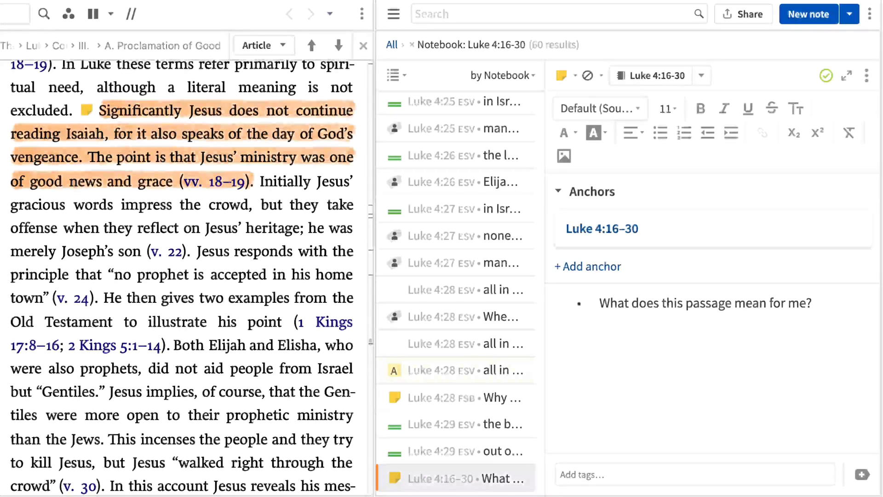
Add questions to the Luke 4:16–30 note about general truths or principles and about actions or ideas in accordance with God's will
type("Are there general truths or principles that apply to a variety of situations?")
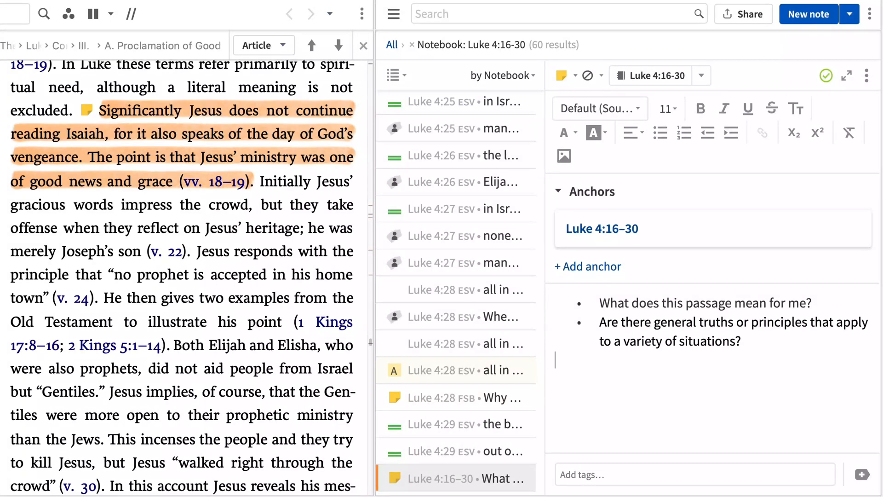
type("Are there actions or ideas that are judged to be right and in accordance with God’s will?")
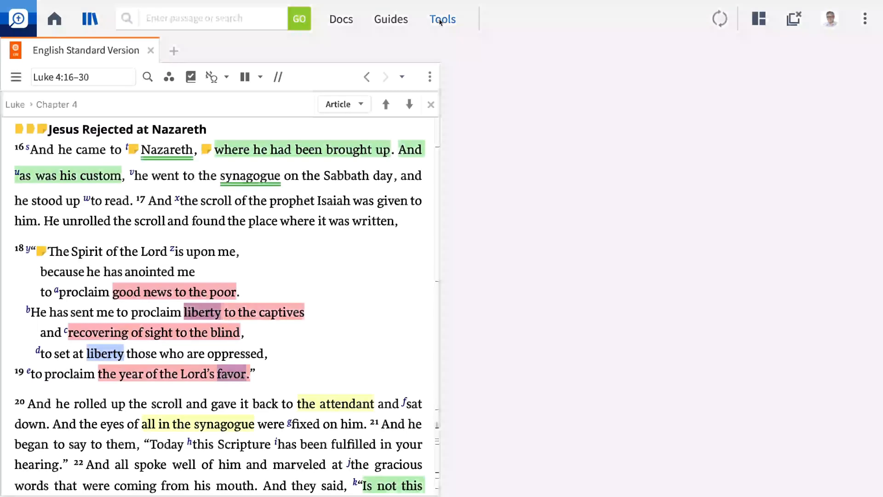
Open the Notes tool on the Luke 4:16-30 notebook and collapse its list of notebooks
left_click(440, 20)
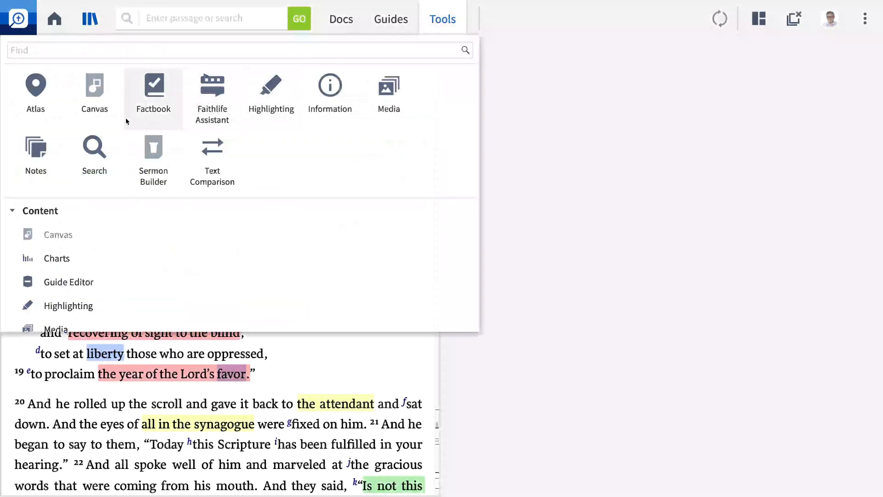
left_click(43, 149)
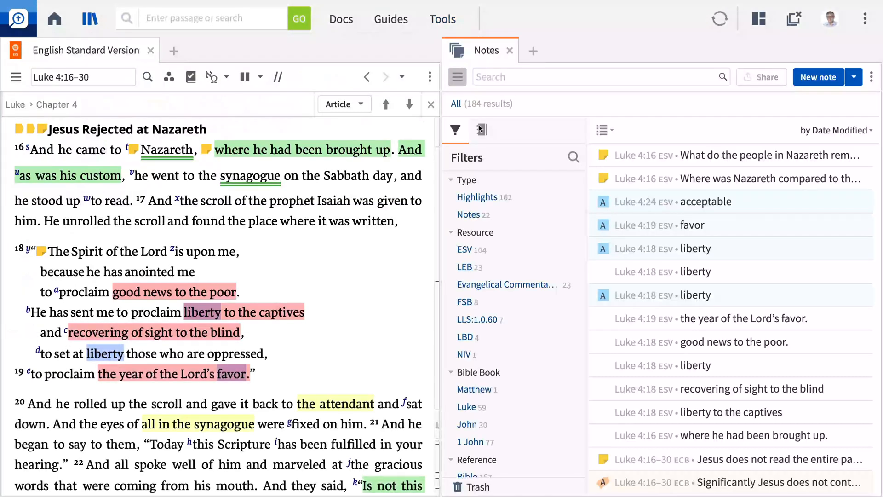
left_click(482, 129)
left_click(489, 319)
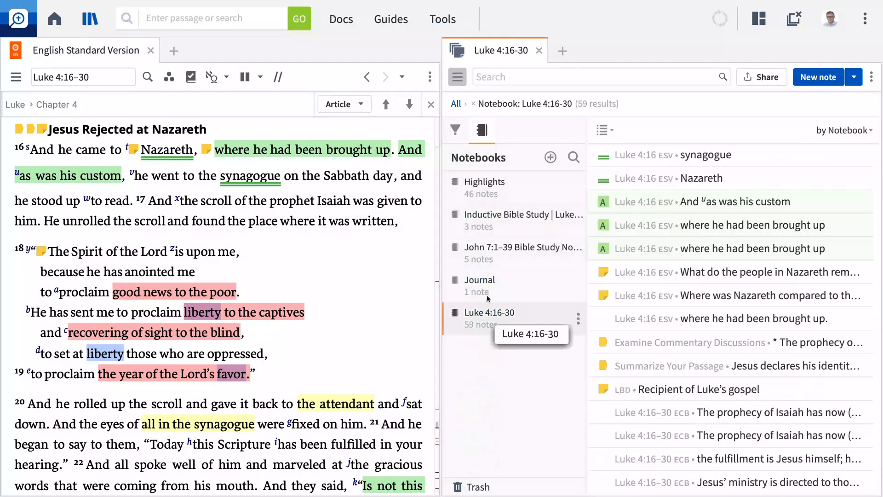
left_click(457, 77)
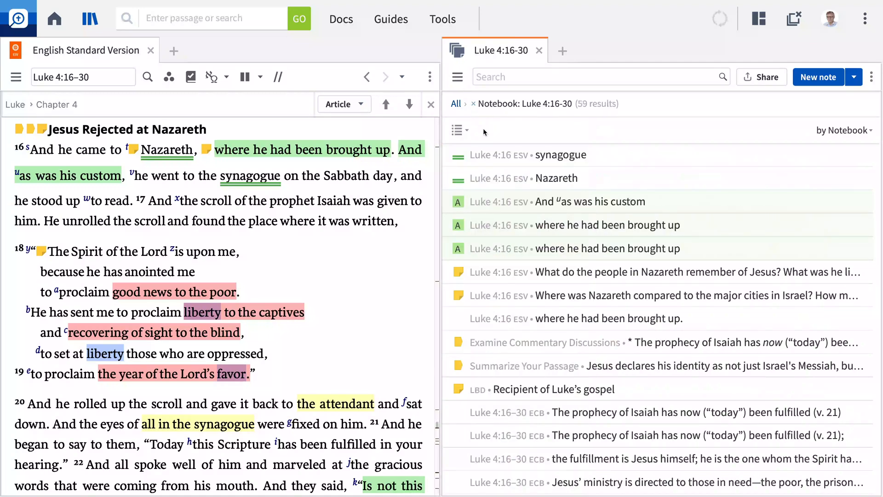
Review the notebook's Luke 4:16, "Recipient of Luke's gospel" and ECB commentary entries, and open the commentary passage anchored to the latter
left_click(521, 267)
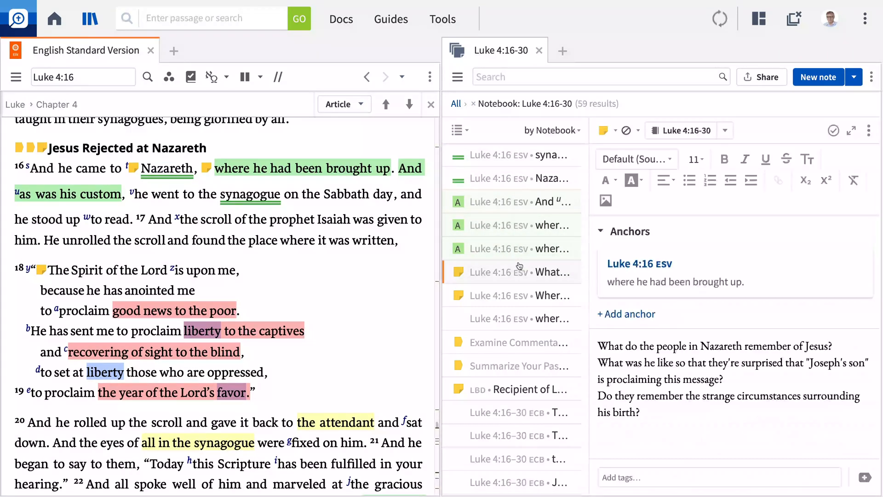
left_click(516, 294)
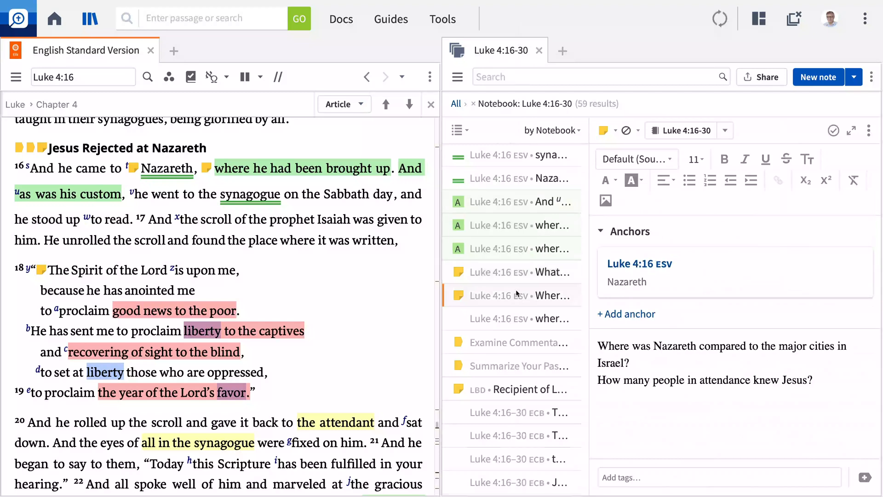
scroll(516, 293, "down", 3)
left_click(516, 292)
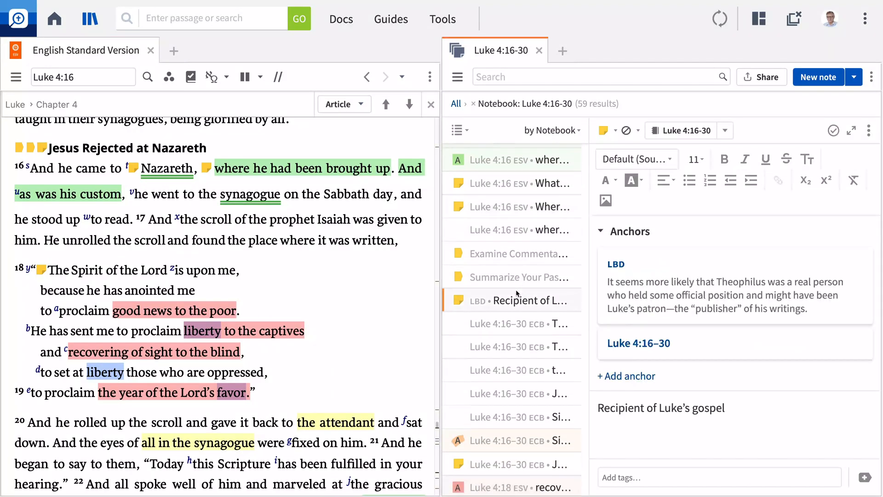
left_click(518, 440)
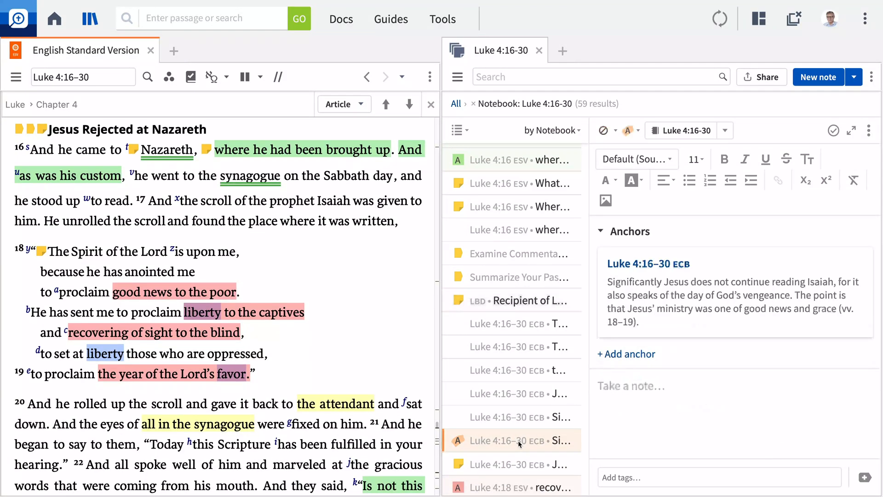
left_click(681, 266)
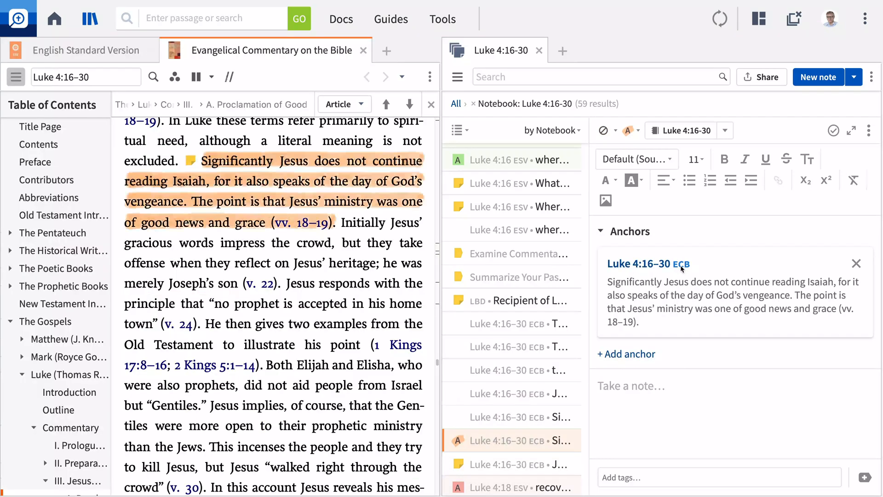
Create a Luke 4:16–30 note asking "What does this passage mean for me?" plus questions on general truths and on actions in accordance with God's will
left_click(815, 78)
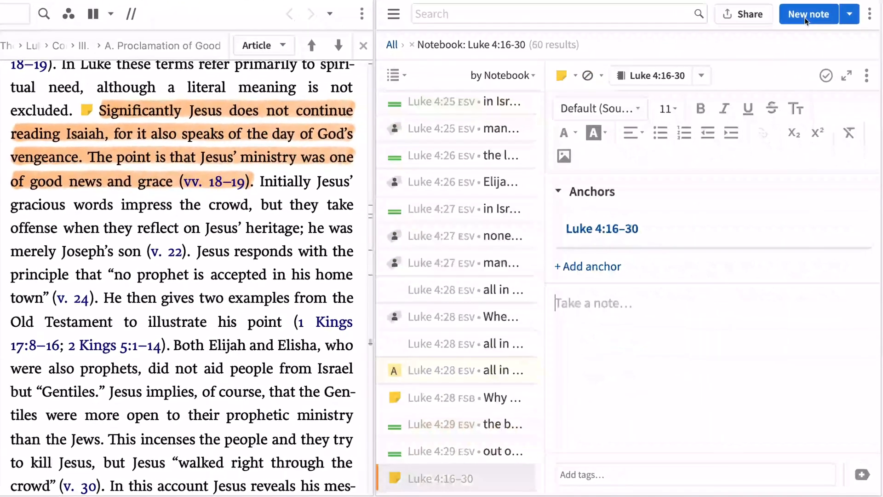
type("What does this passage mean for me?")
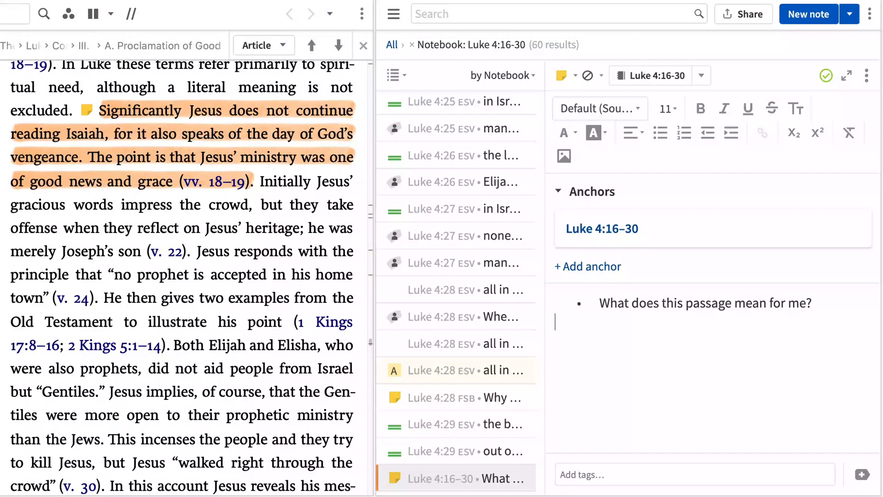
type("Are there general truths or principles that apply to a variety of situations?")
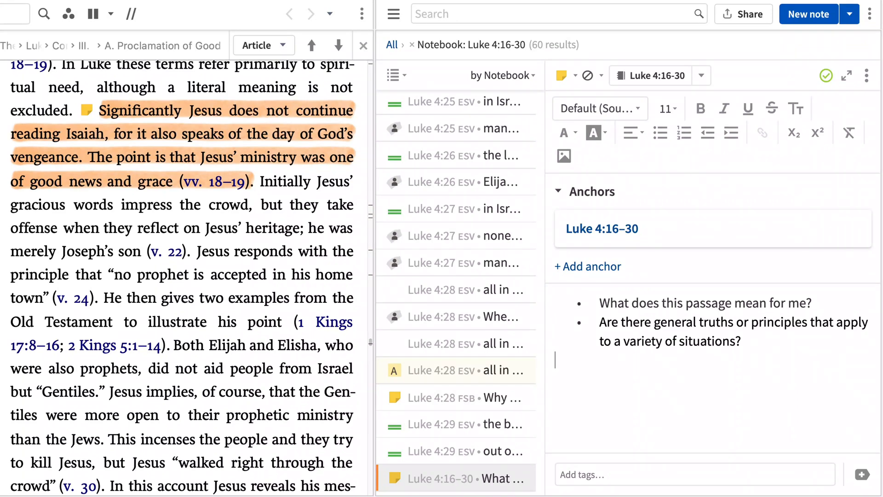
type("Are there actions or ideas that are judged to be right and in accordance with God’s will?")
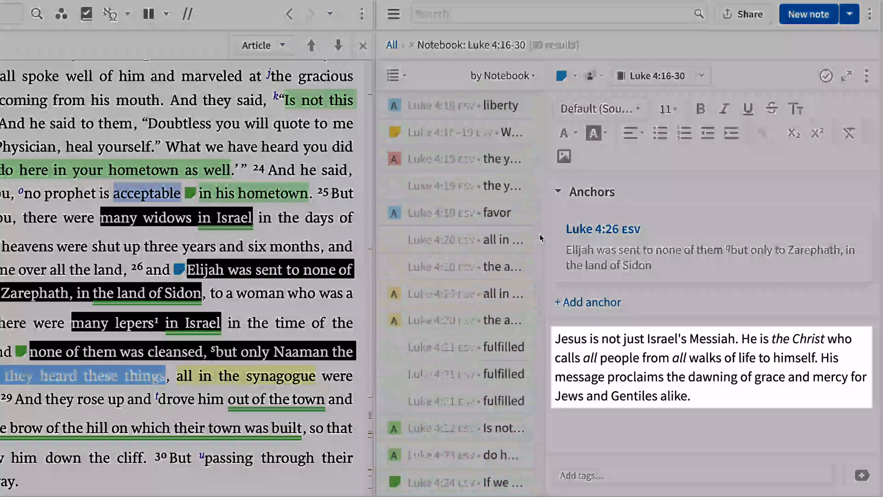
Read the full Examine Commentary Discussions note in the Luke 4:16-30 notebook
scroll(539, 234, "up", 8)
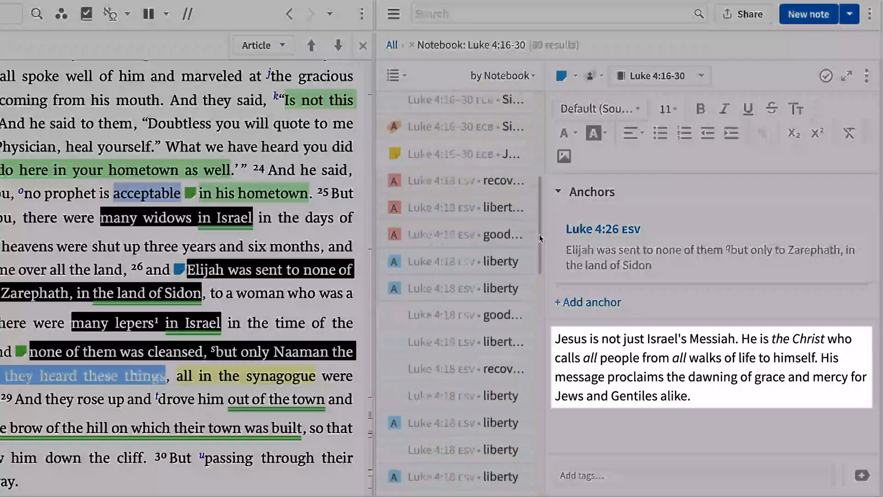
scroll(540, 234, "up", 5)
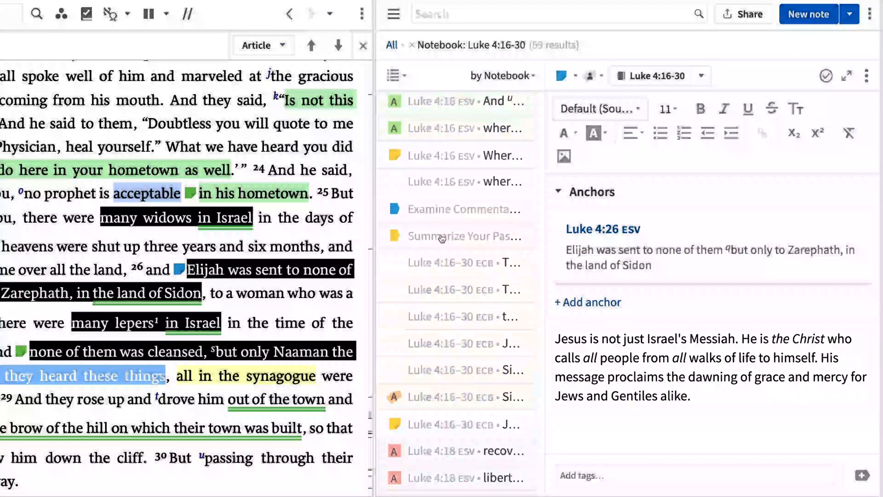
left_click(444, 209)
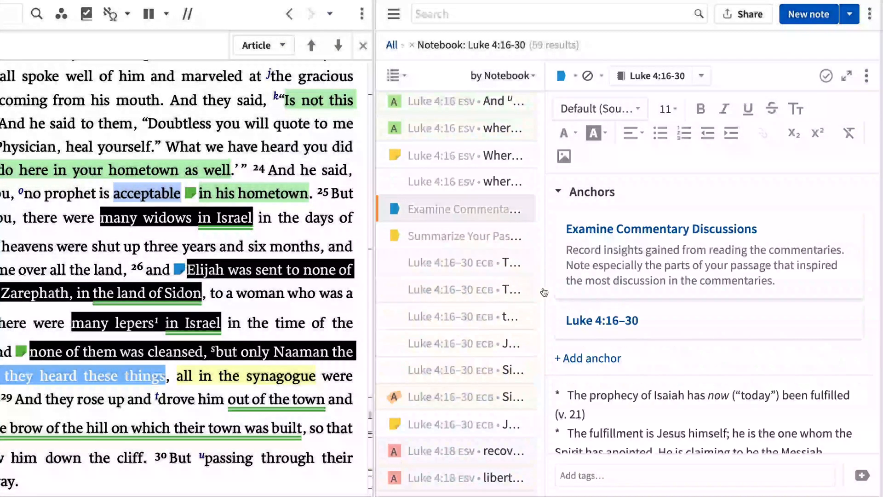
scroll(721, 405, "down", 3)
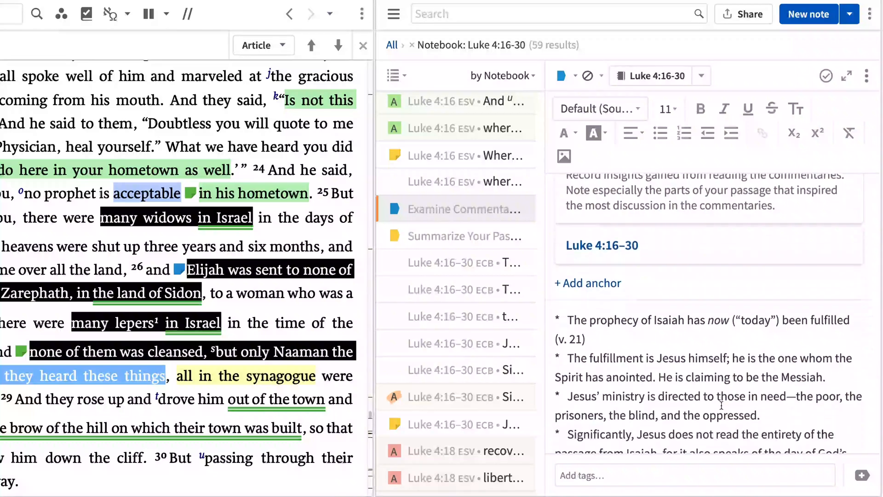
scroll(721, 405, "down", 3)
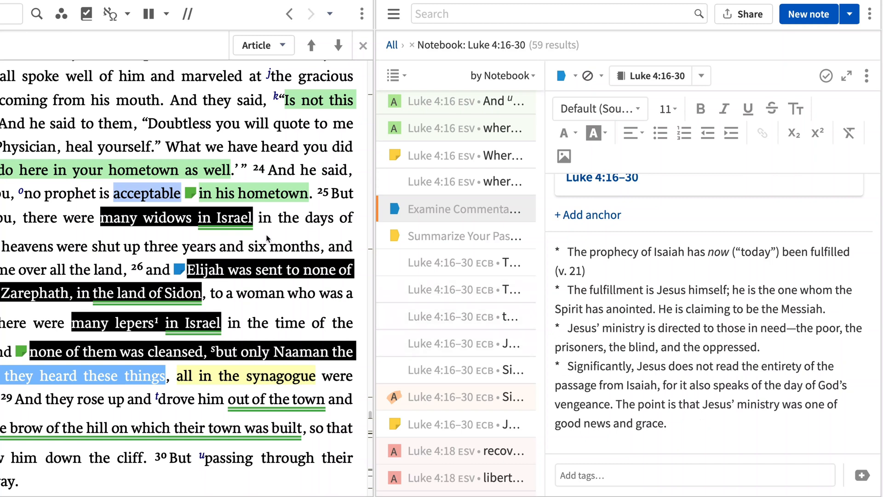
Read the green notes attached to "in his hometown" in verse 24 and "none of them was cleansed" in verse 27
left_click(193, 196)
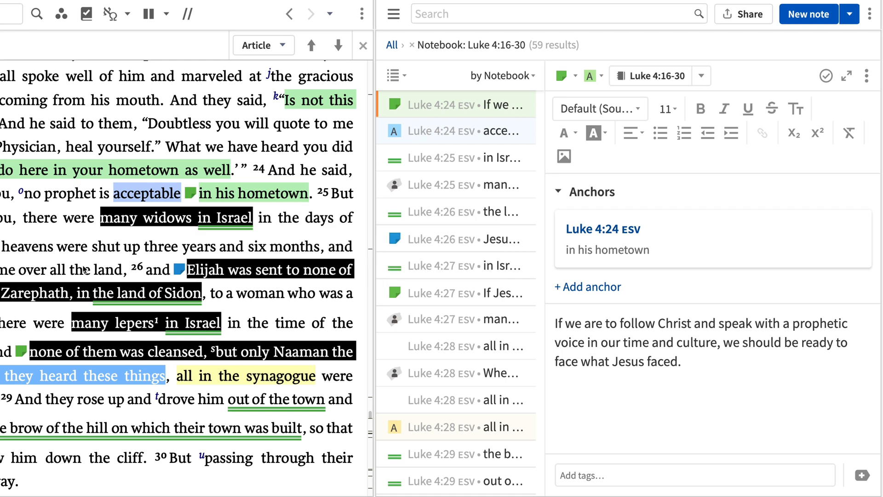
left_click(21, 354)
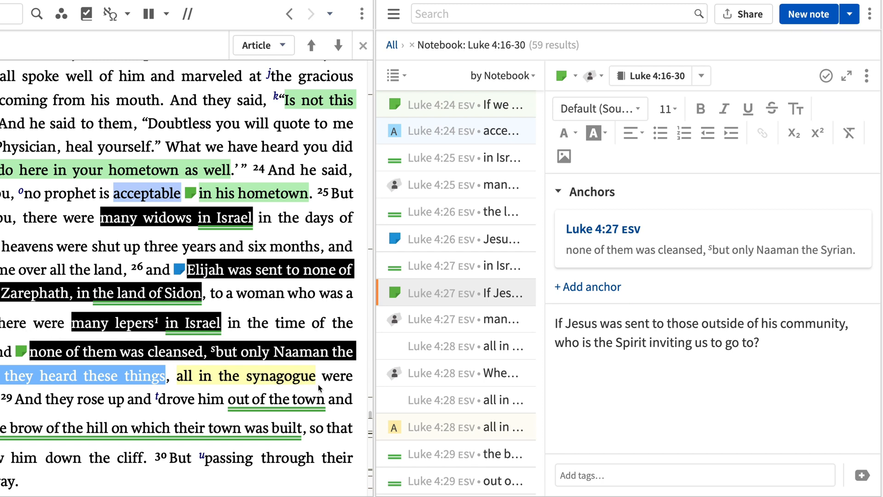
In the Luke 4:16–30 note beginning "We are called to follow", add the action "I can befriend the homeless man on the corner."
scroll(386, 399, "down", 3)
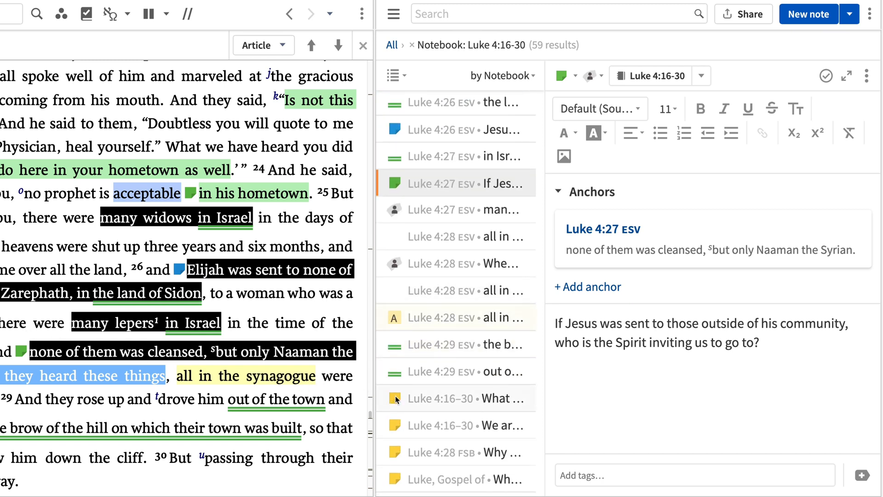
left_click(397, 427)
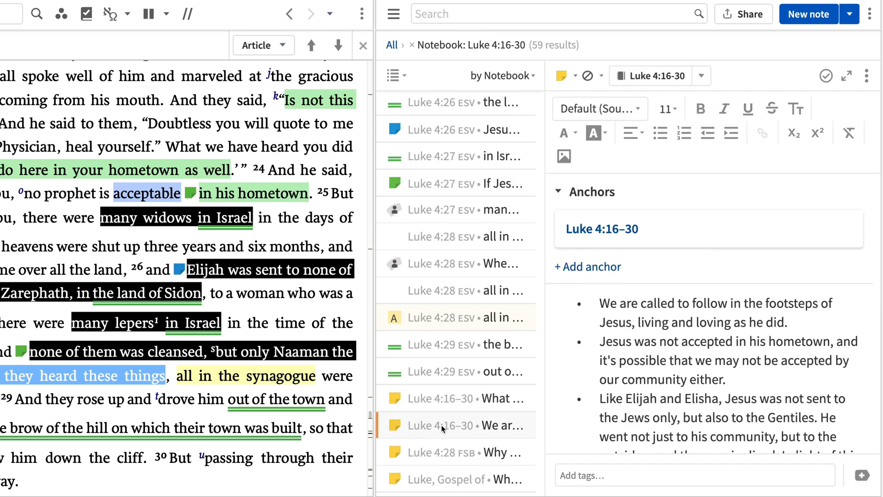
scroll(719, 438, "down", 1)
scroll(718, 439, "down", 3)
left_click(694, 425)
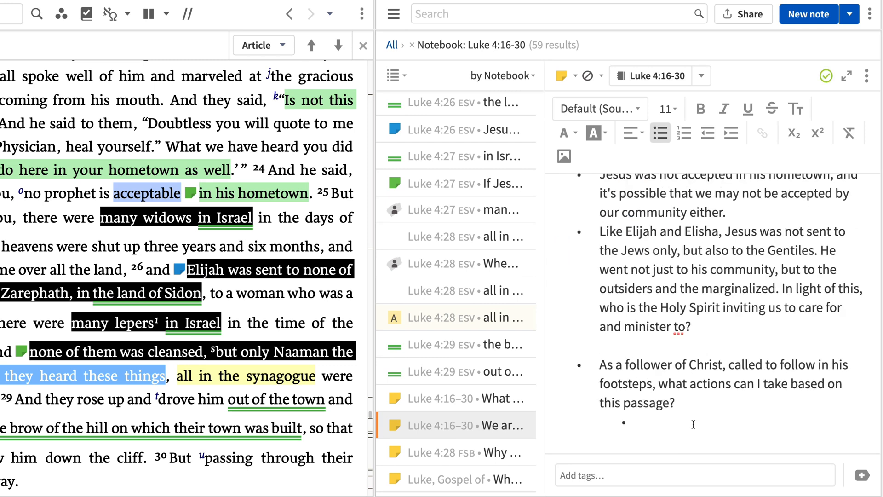
type("I can bef")
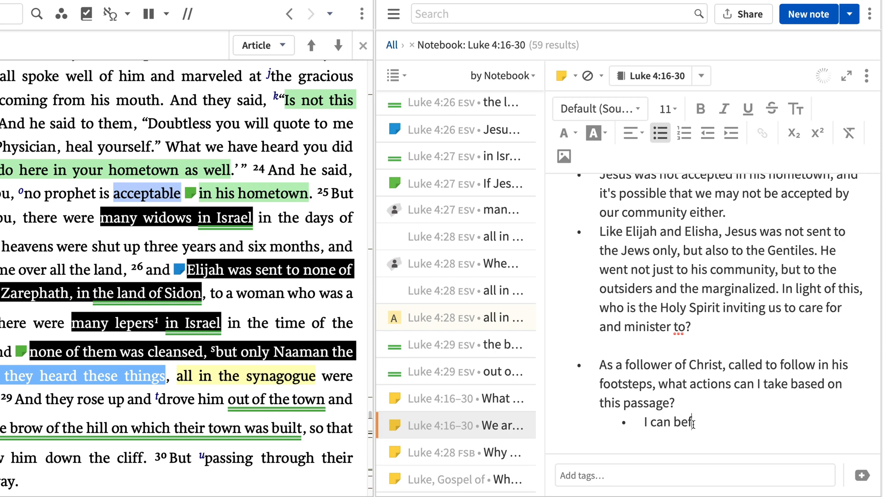
type("riend the ho")
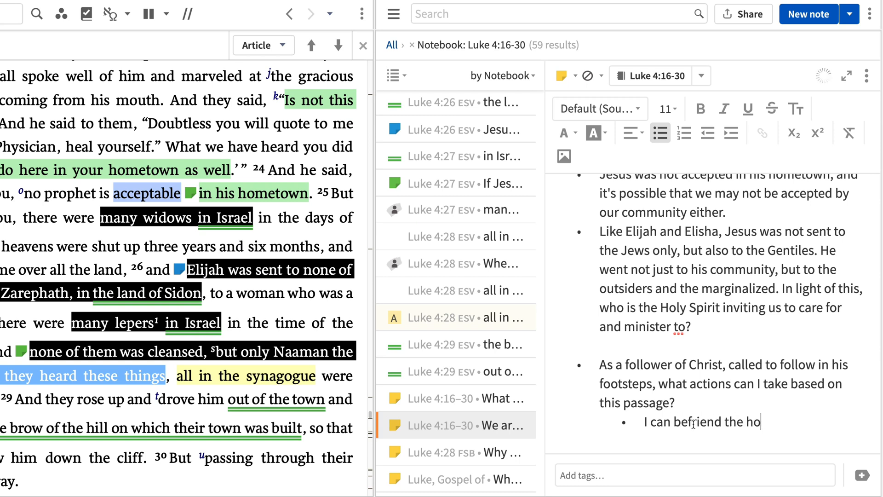
type("meless man ")
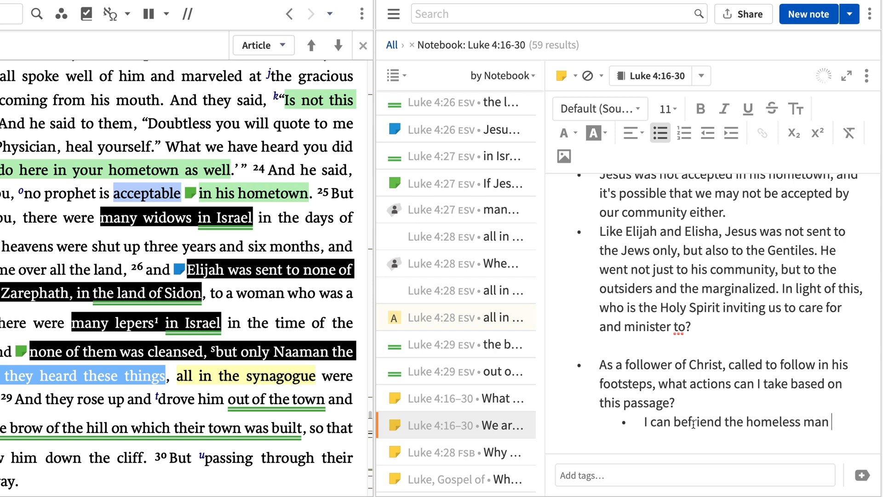
type("on the corner.")
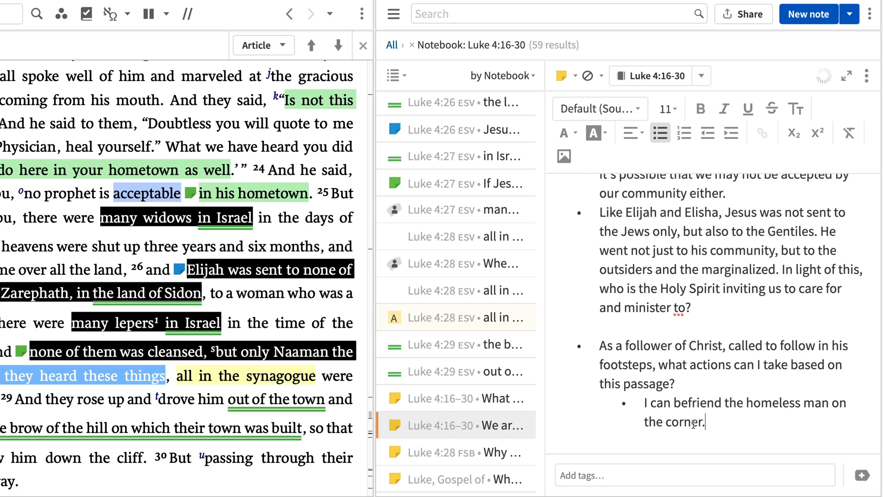
Add the sub-bullet "I can care for the imprisoned." below the homeless man action in the Luke 4:16–30 note
key("Return")
type("I")
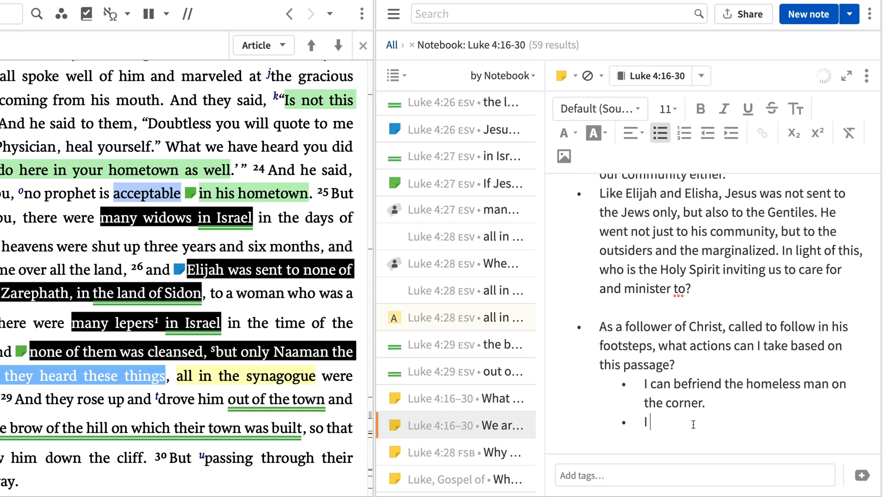
type(" can care for t")
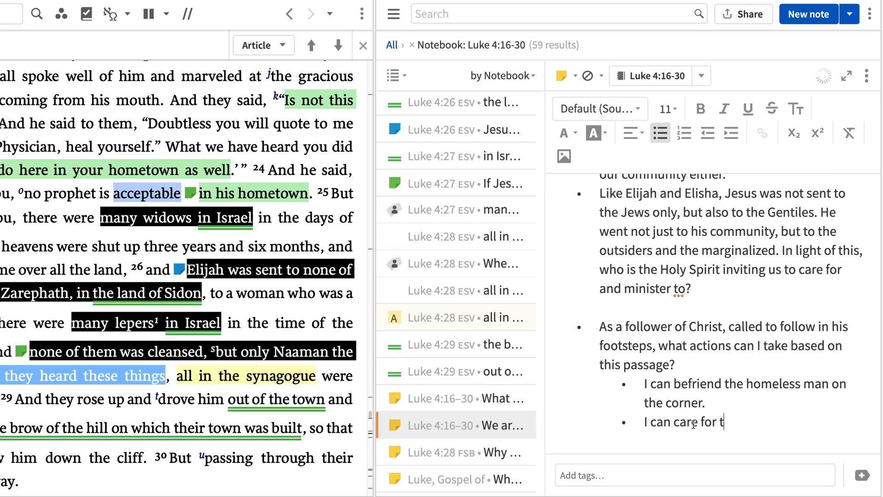
type("he imprisoned")
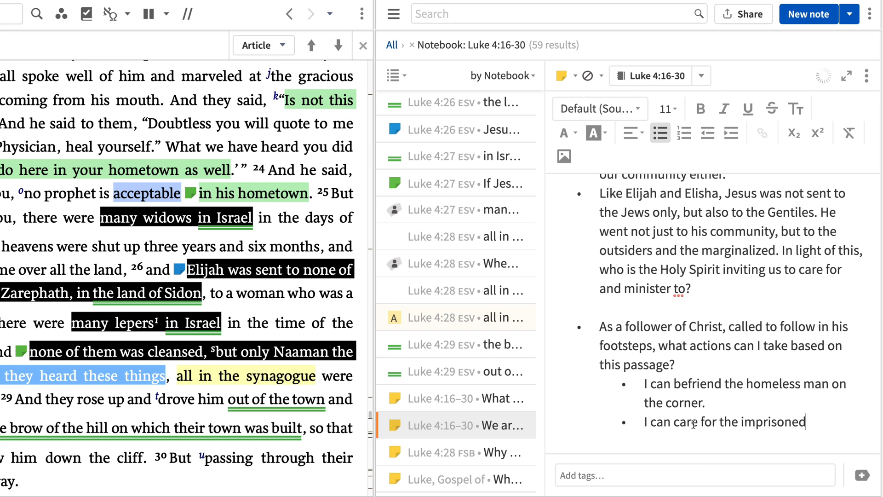
type(".")
Add another action sub-bullet to the note reading "I can advocate for the marginalized and oppressed."
key("Return")
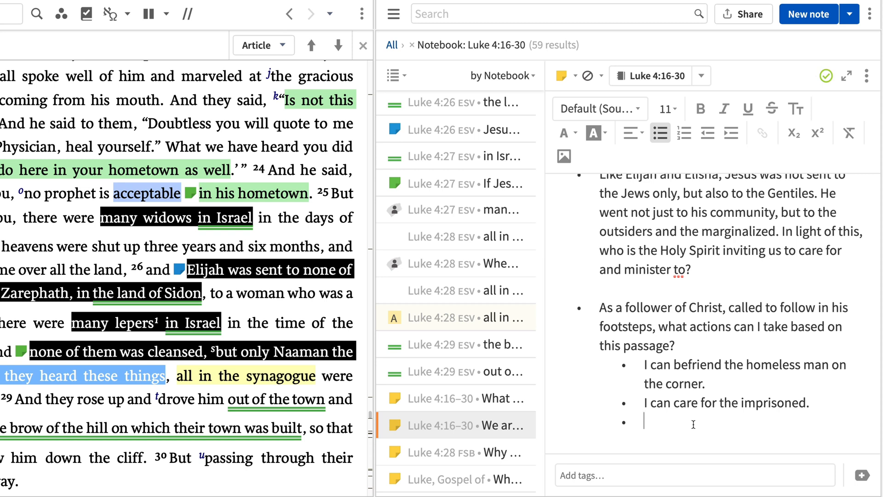
type("I can adv")
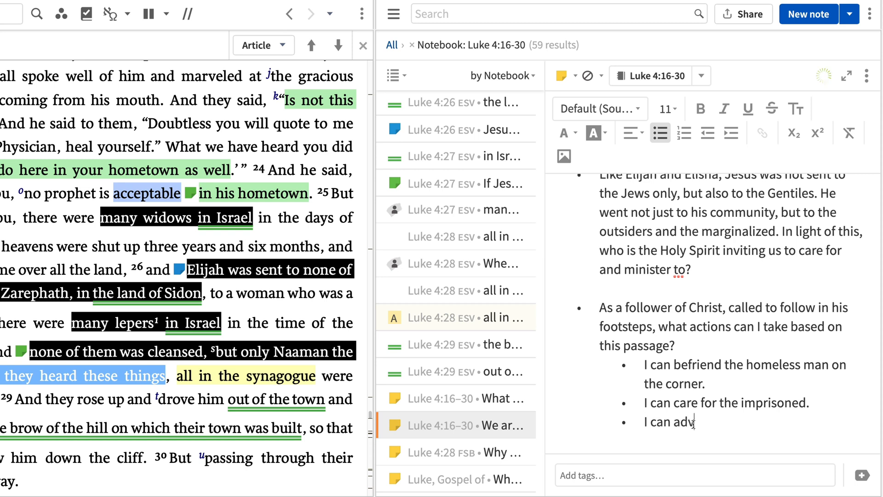
type("ocate for the ")
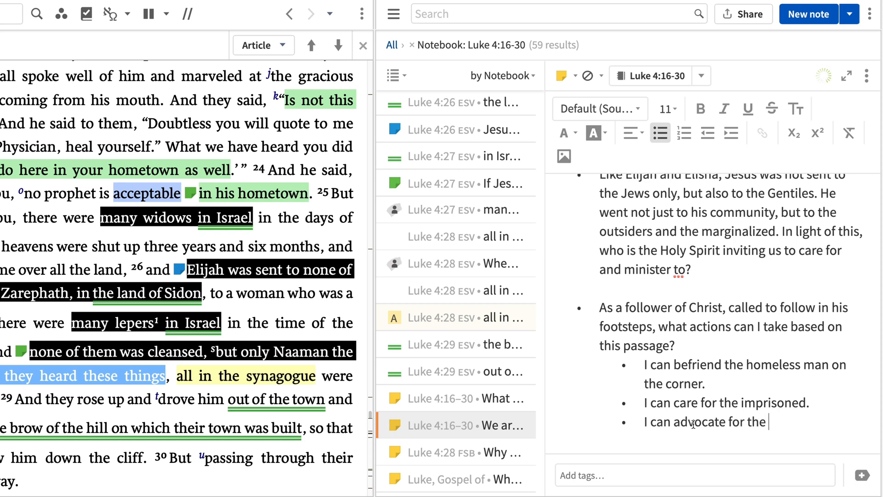
type("marginaliz")
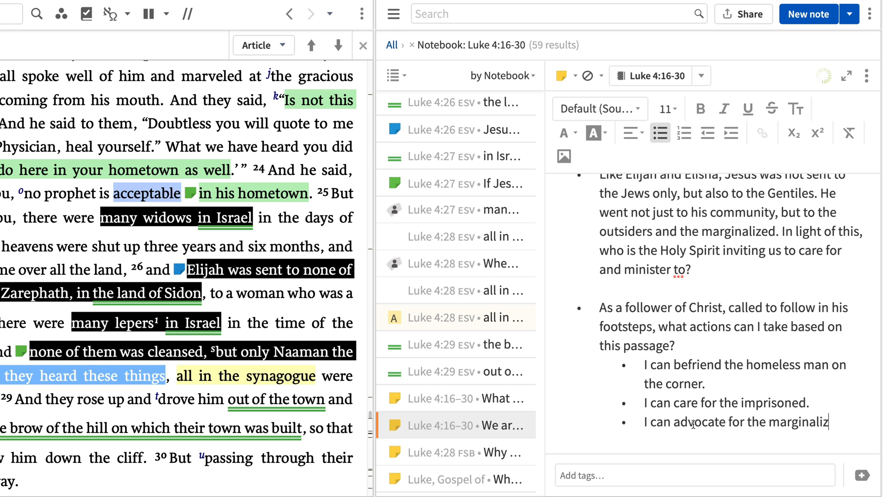
type("ed and oppre")
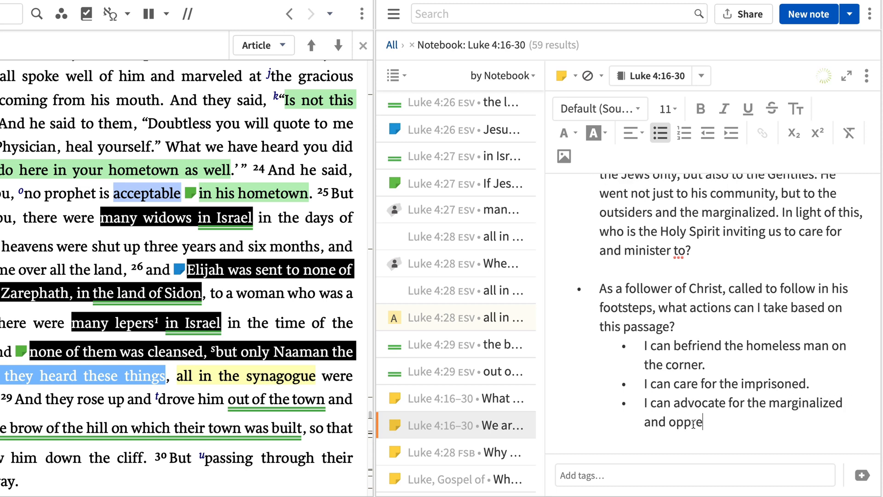
type("ssed.")
Share the Luke 4:16-30 notebook with the Fairhaven Community Church group without allowing collaboration
left_click(742, 18)
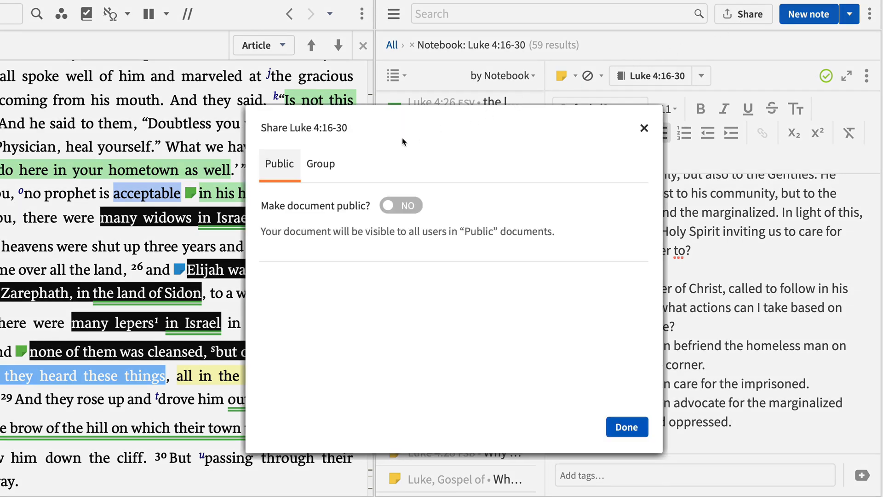
left_click(327, 164)
left_click(320, 200)
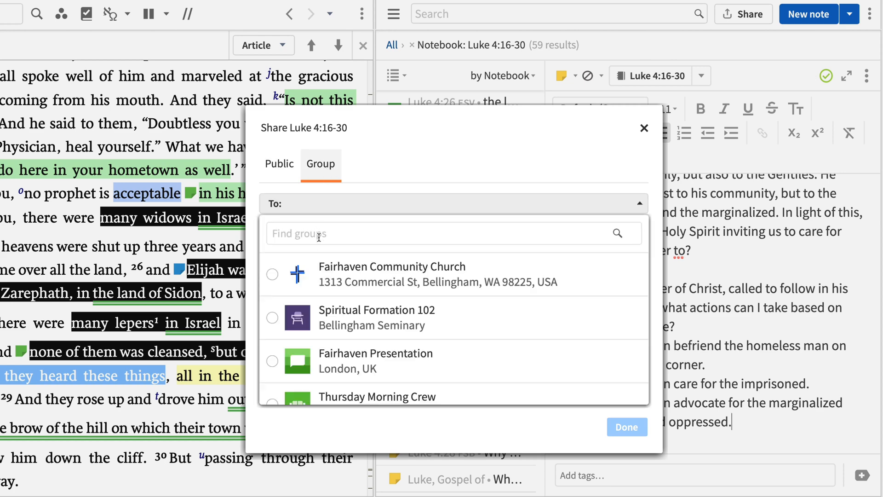
left_click(320, 272)
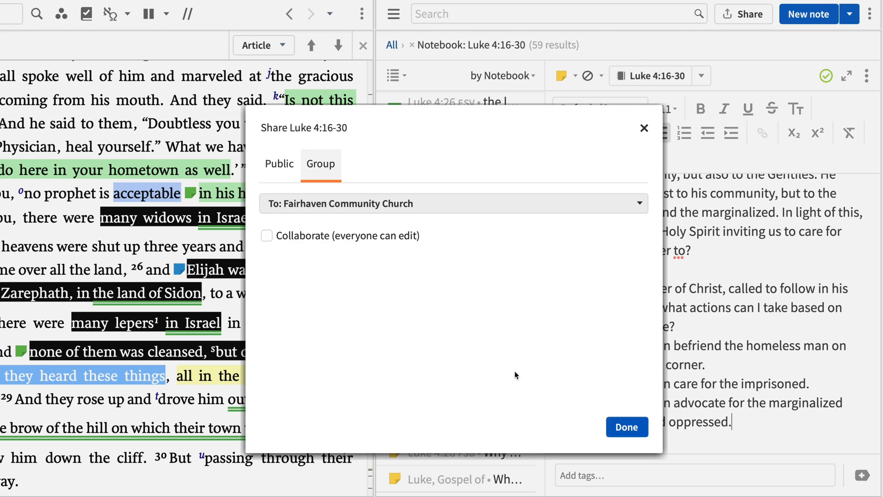
left_click(637, 435)
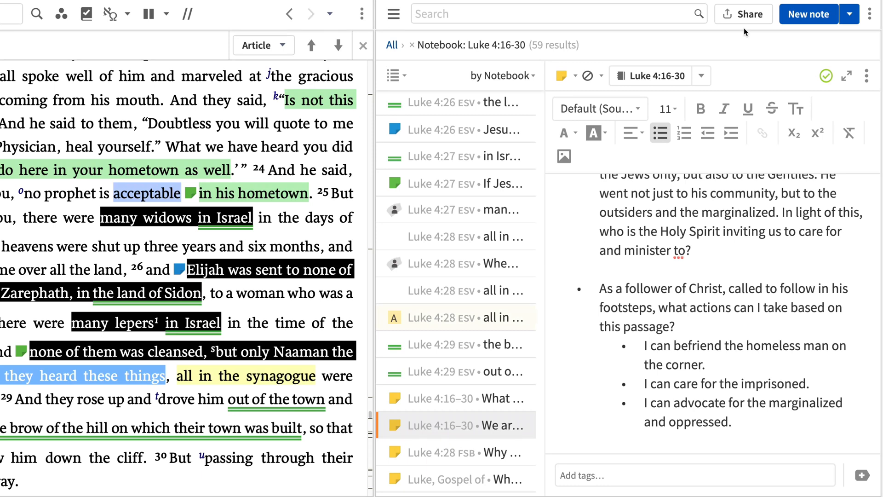
Repeat the group share of the Luke 4:16-30 notebook to Fairhaven Community Church, leaving collaborative editing off
left_click(743, 20)
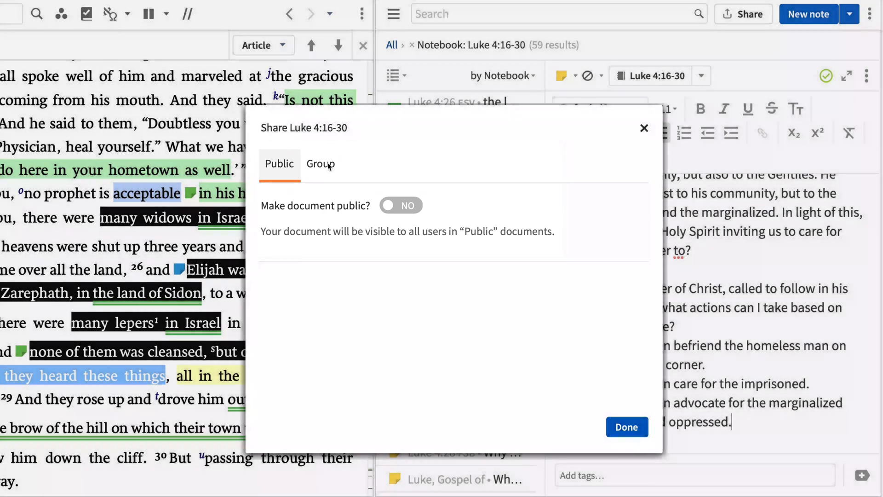
left_click(321, 164)
left_click(320, 200)
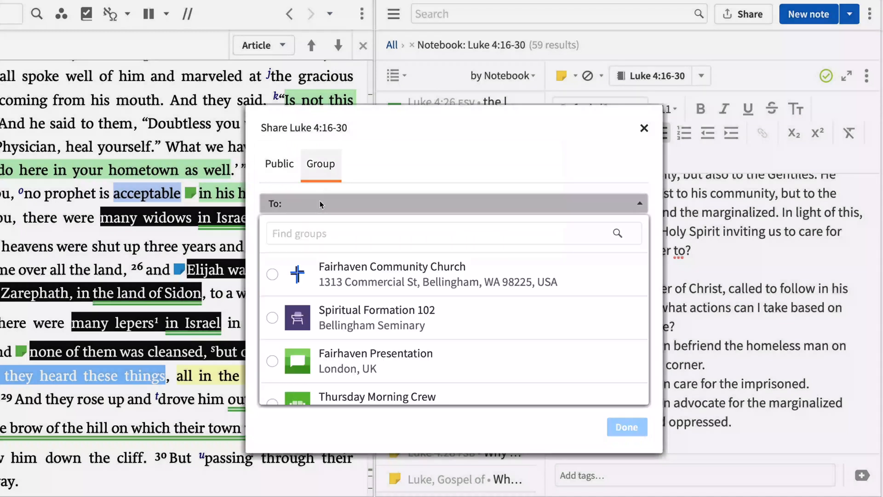
left_click(320, 275)
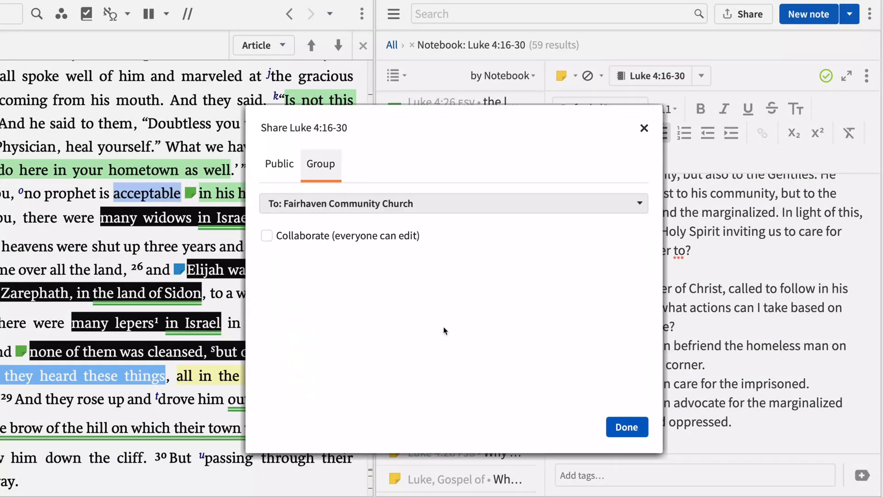
left_click(638, 435)
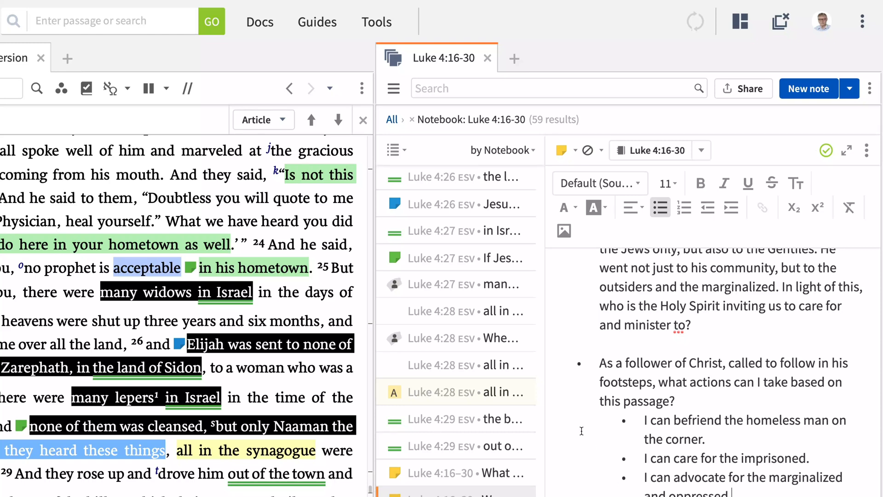
Share the passage list "Passage Guide | Luke 4:16–30 › Cross References (2)" with the Fairhaven Community Church group and close the documents list
left_click(263, 24)
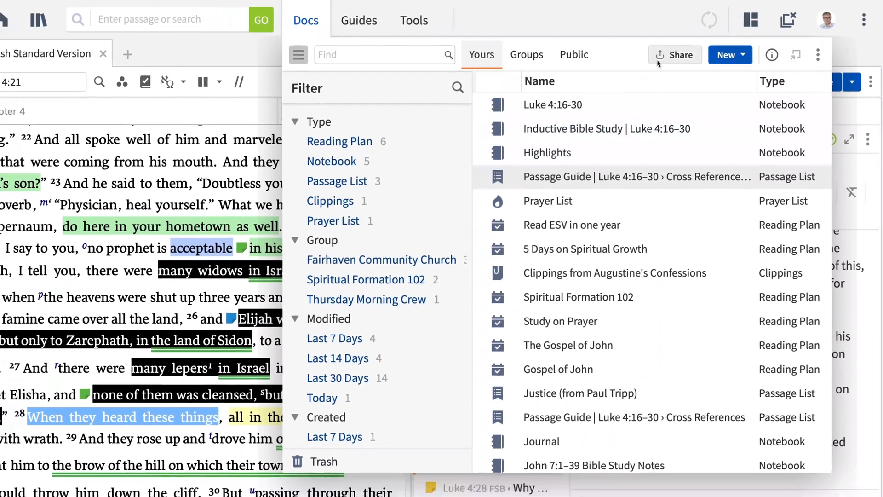
left_click(659, 59)
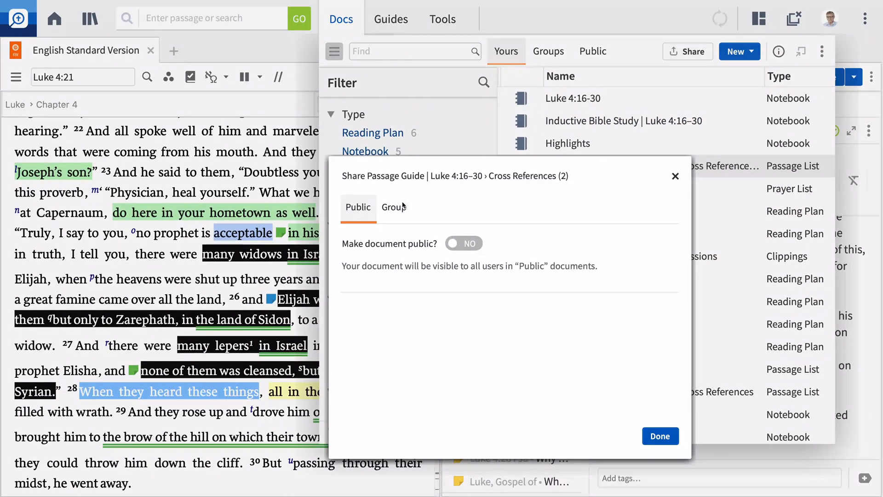
left_click(403, 205)
left_click(393, 237)
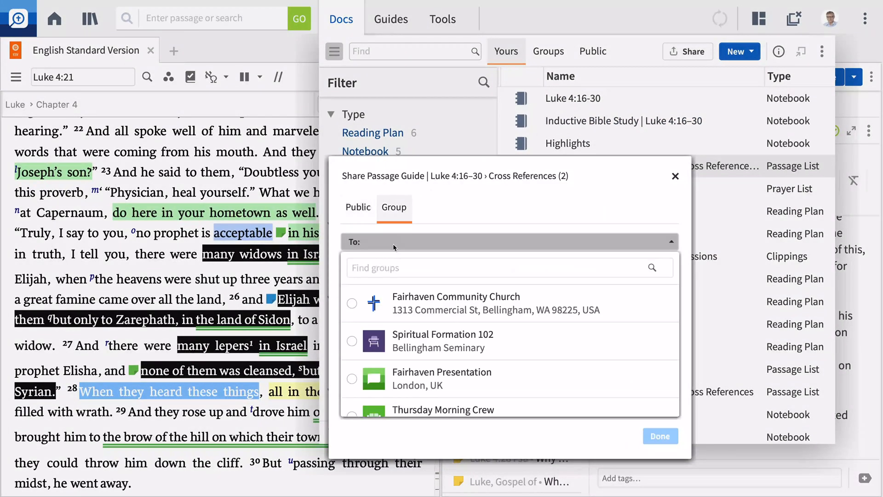
left_click(399, 295)
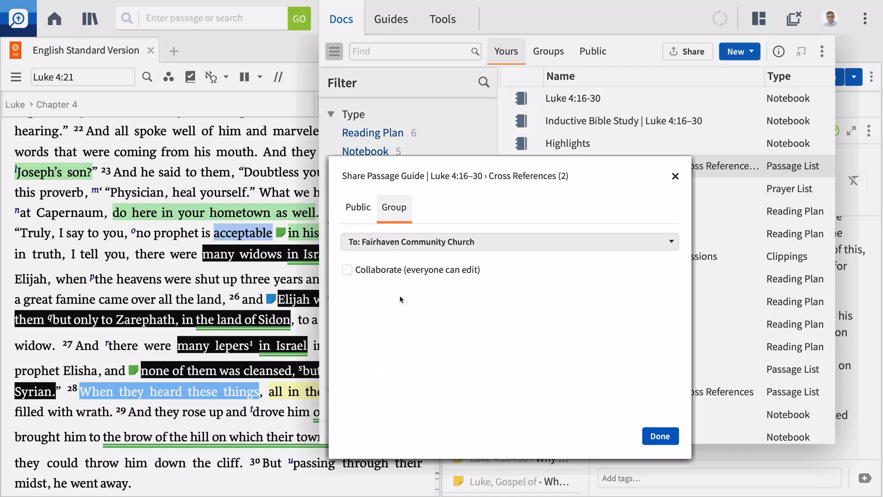
left_click(659, 436)
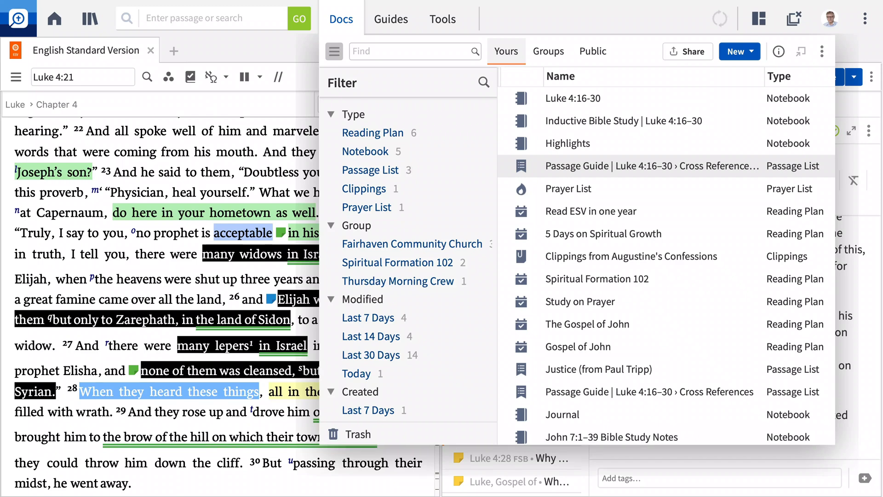
key("Escape")
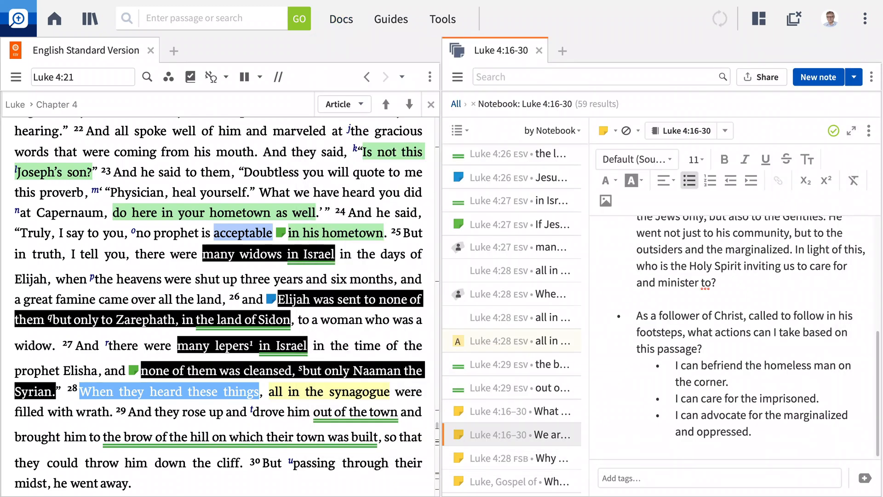